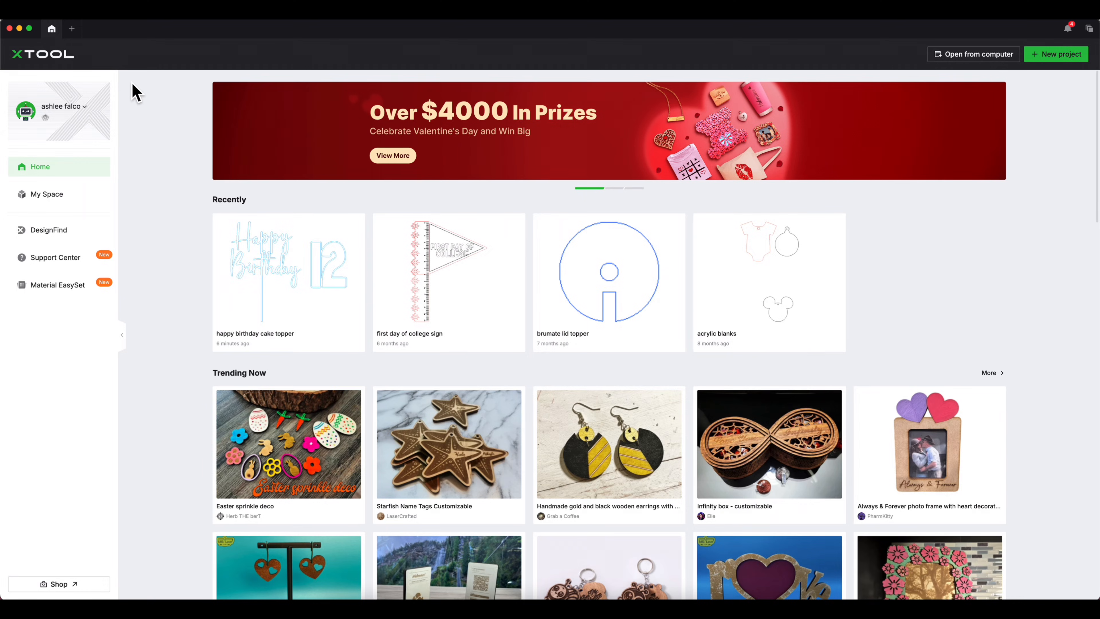
- Open the happy birthday cake topper project and drag its topper to the left edge (X 0.482, Y 0.296)
click(292, 262)
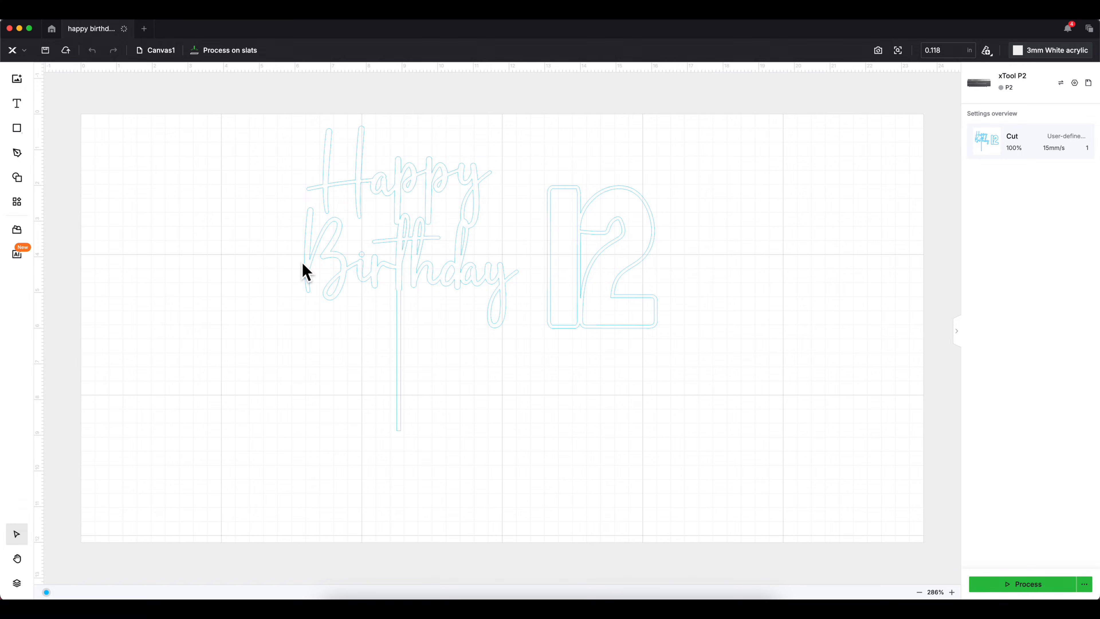
click(334, 261)
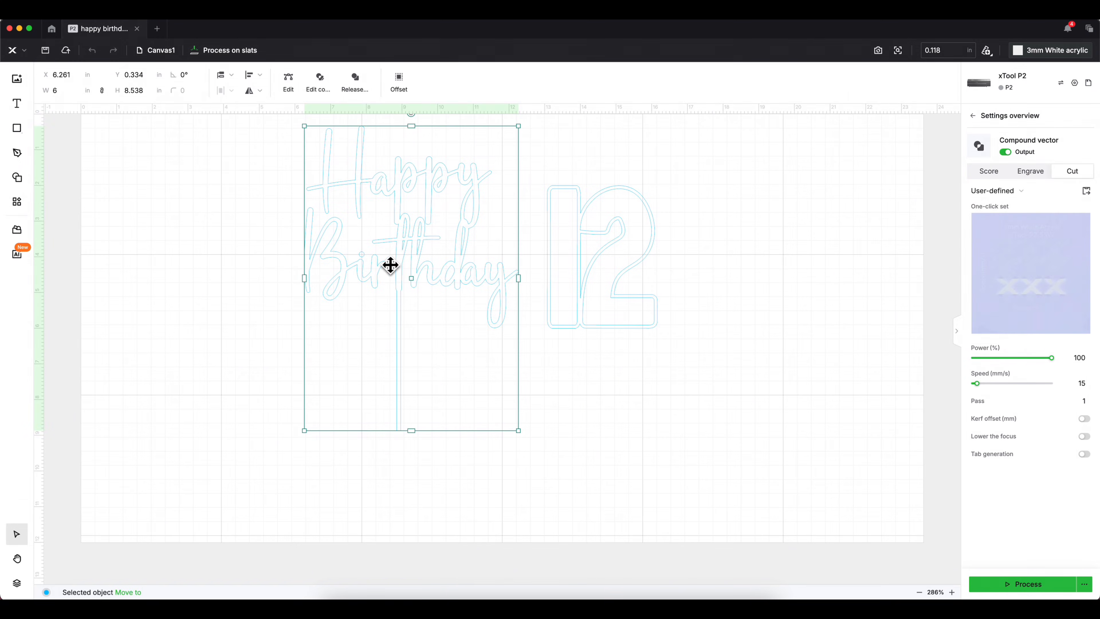
drag(393, 262, 186, 261)
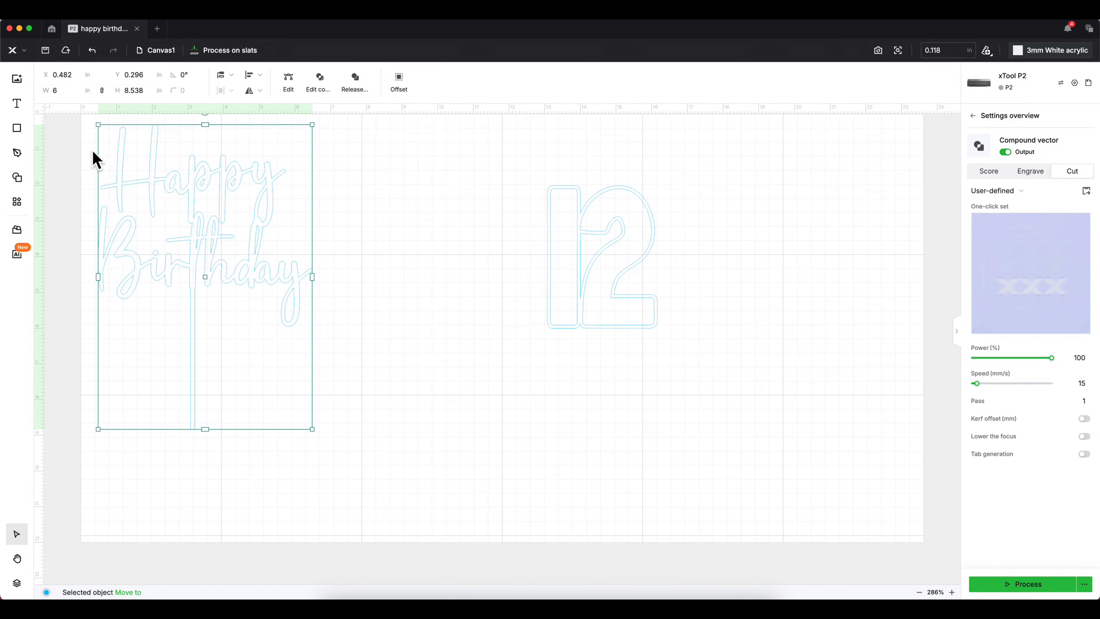
- Add a single text letter, enlarge it, change it to 'a' and duplicate it
click(17, 107)
click(524, 434)
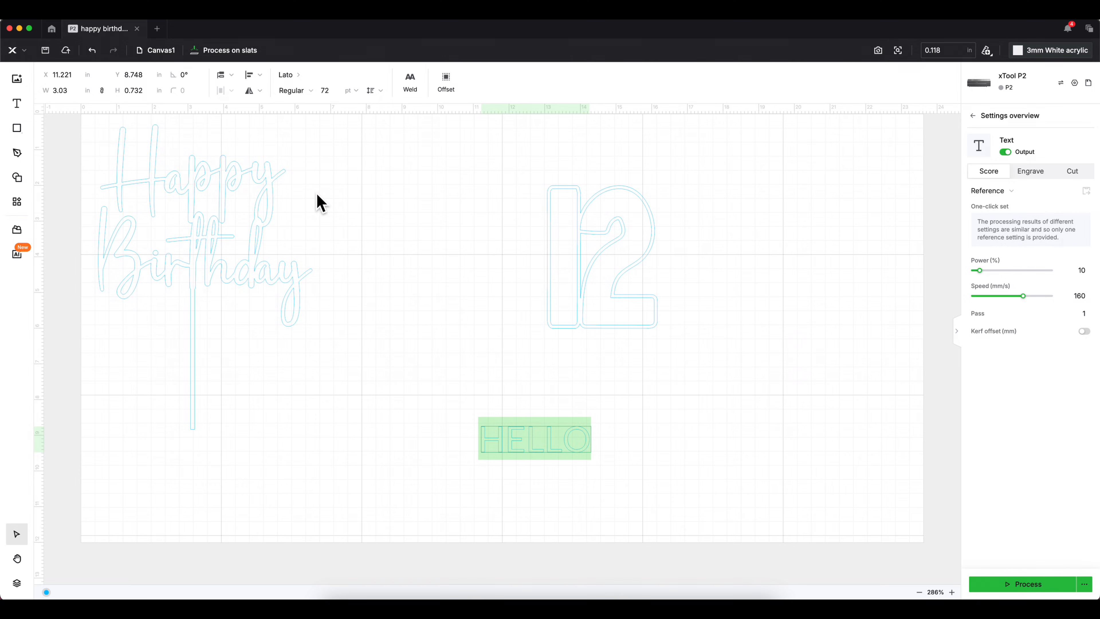
text(E)
key(Escape)
drag(547, 456, 574, 438)
double_click(583, 435)
text(a)
key(Left)
key(BackSpace)
key(ctrl+d)
- Turn the copy into 'p' and duplicate it alongside to spell 'app'
drag(504, 359, 612, 436)
double_click(610, 435)
key(BackSpace)
text(p)
key(Escape)
key(ctrl+d)
drag(519, 359, 678, 427)
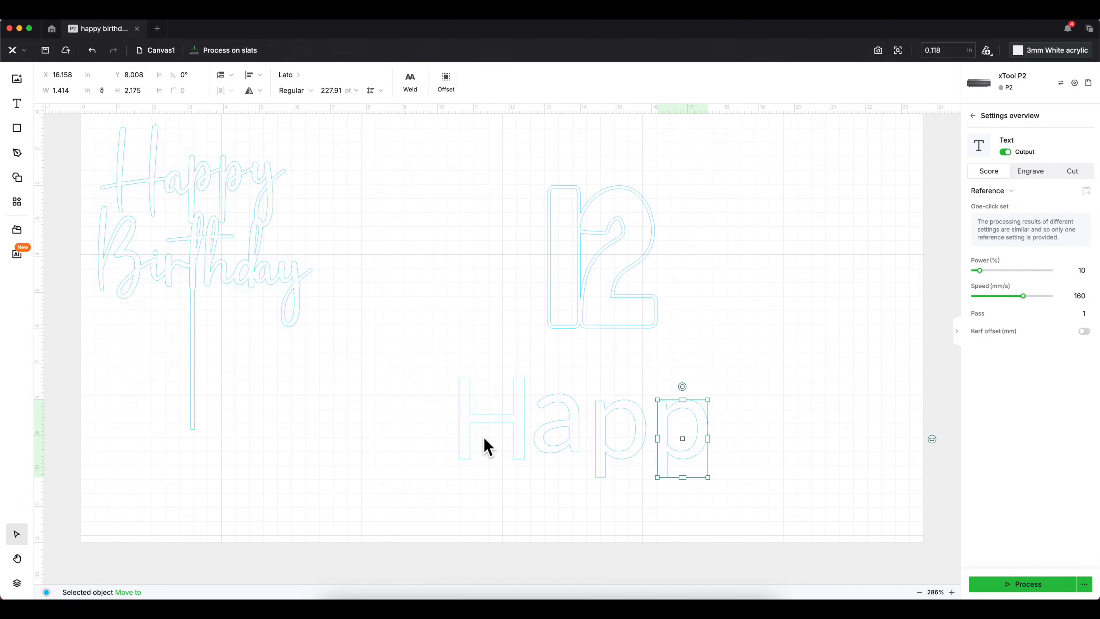
- Extend the H into a two-line 'Happy Birthday' text, move it down-right, then nudge a p
drag(487, 422, 449, 505)
scroll(449, 507, down, 5)
text(appy)
key(Return)
text(Birthday)
key(Escape)
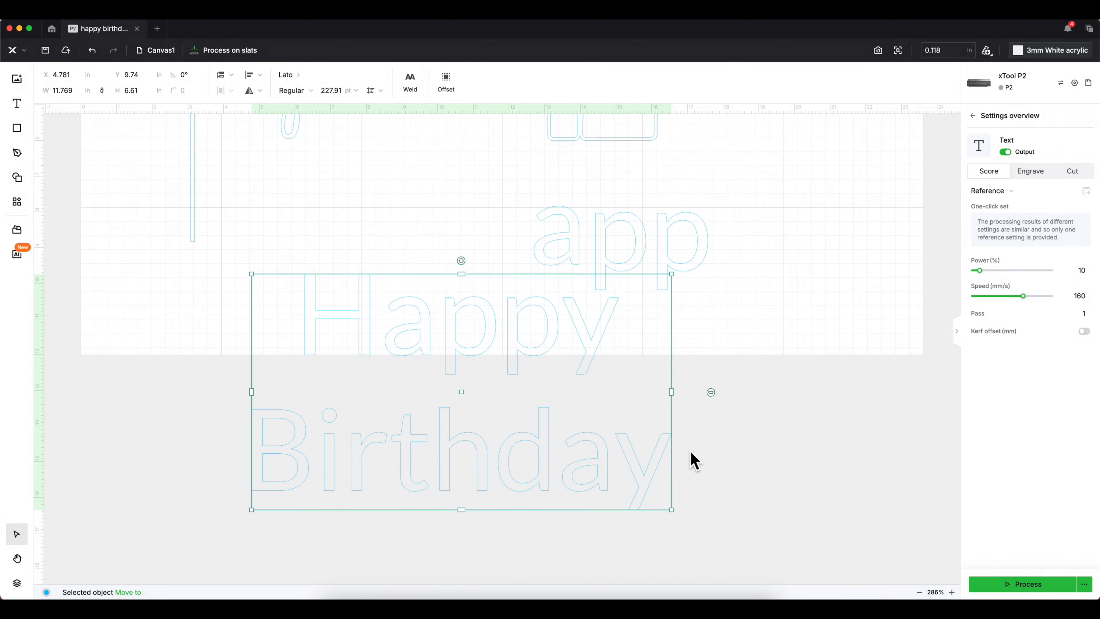
drag(647, 463, 699, 474)
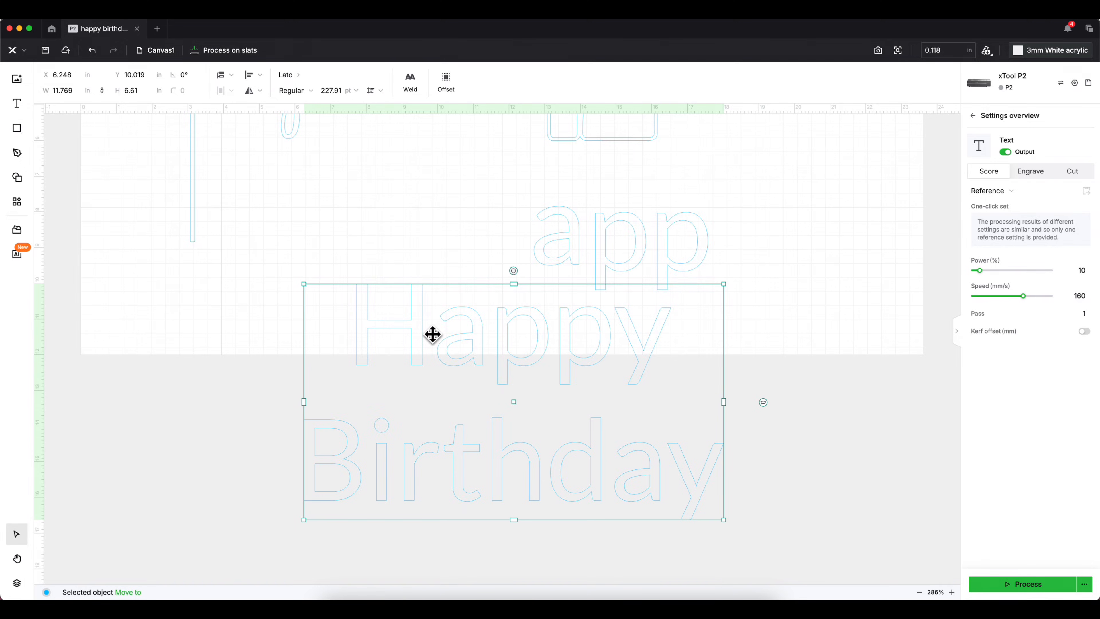
click(606, 248)
mouse_move(623, 252)
mouse_down()
mouse_move(670, 250)
mouse_move(641, 248)
mouse_up()
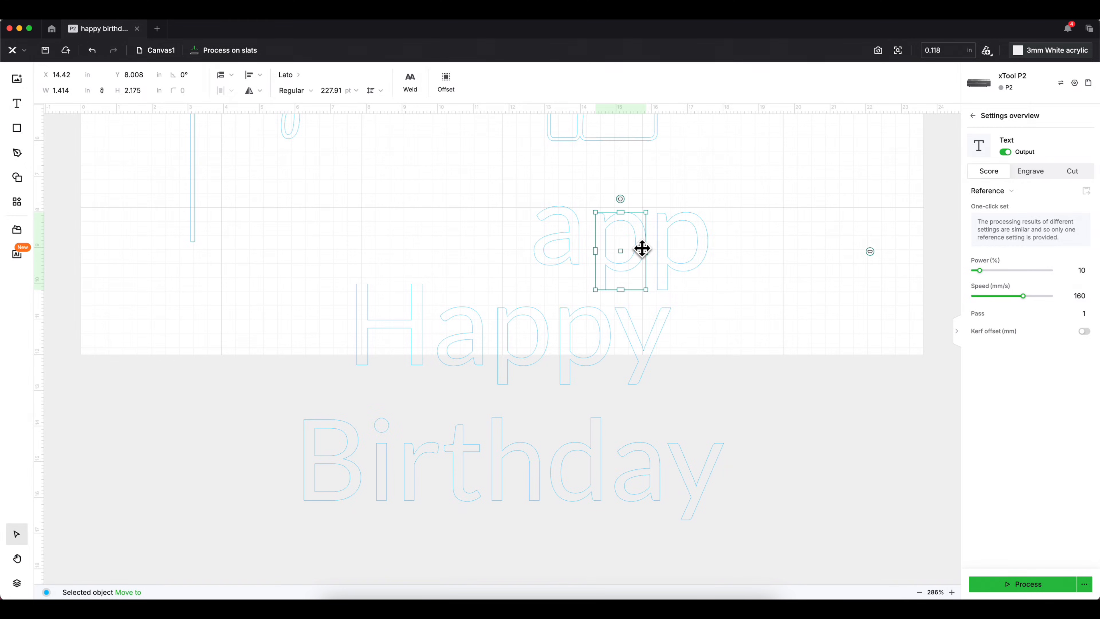
- On a new Untitled canvas, type the full name, scale it to about 20.45 in wide, set Engrave, place it top
click(157, 29)
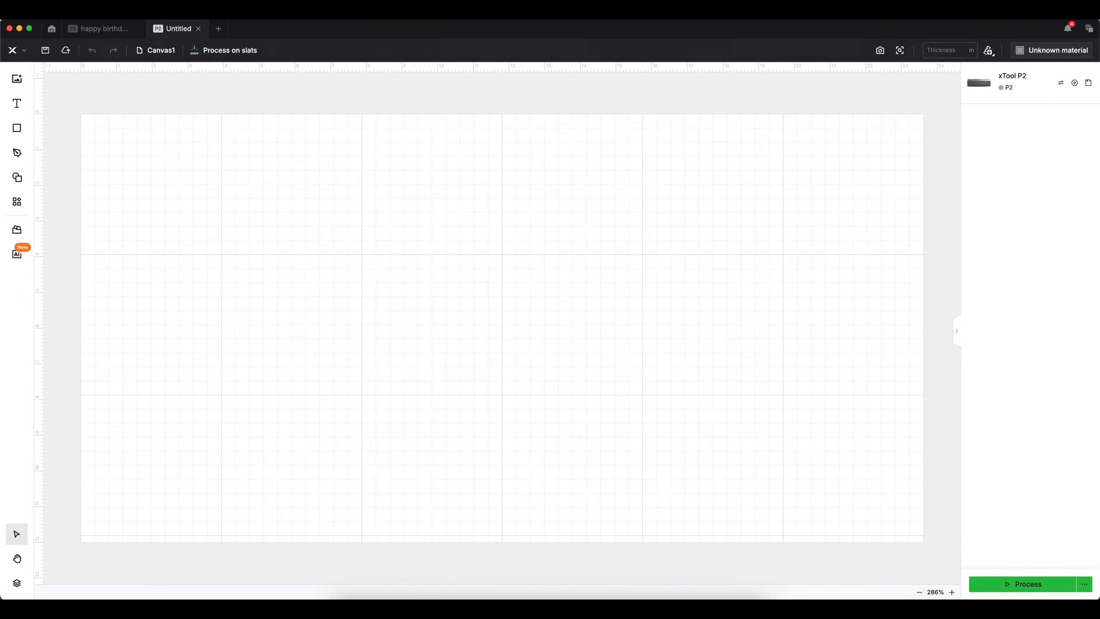
click(17, 103)
click(204, 218)
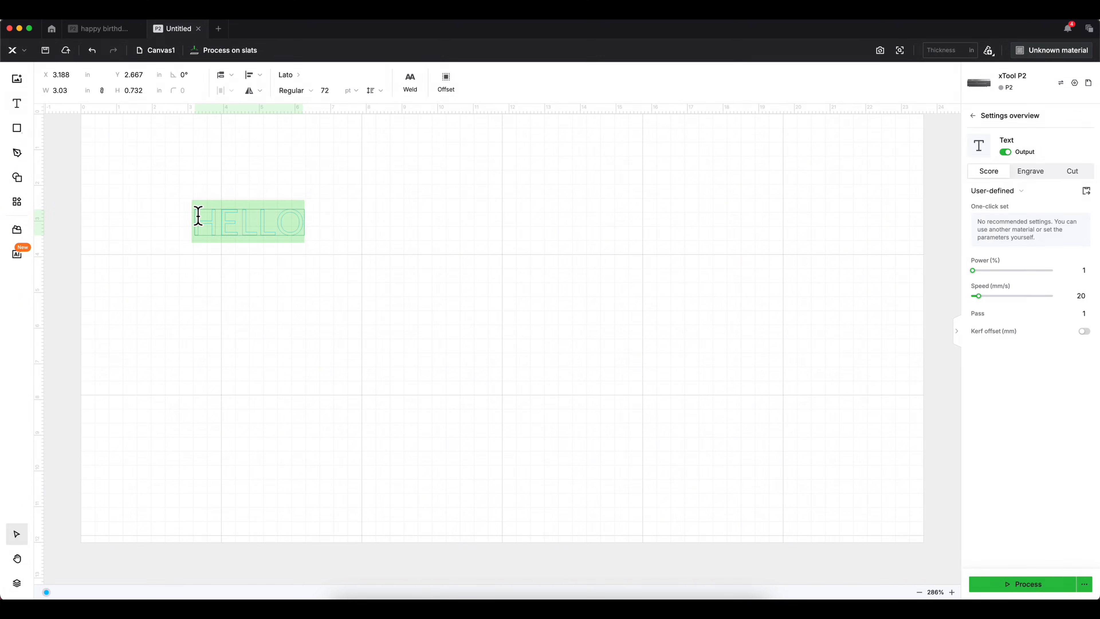
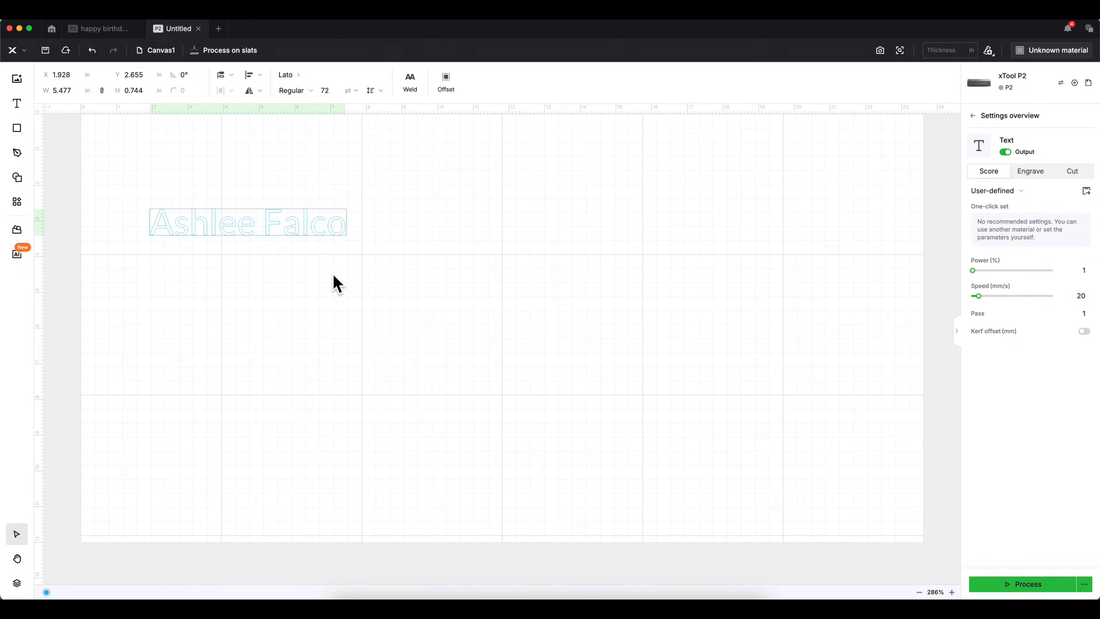
key(Escape)
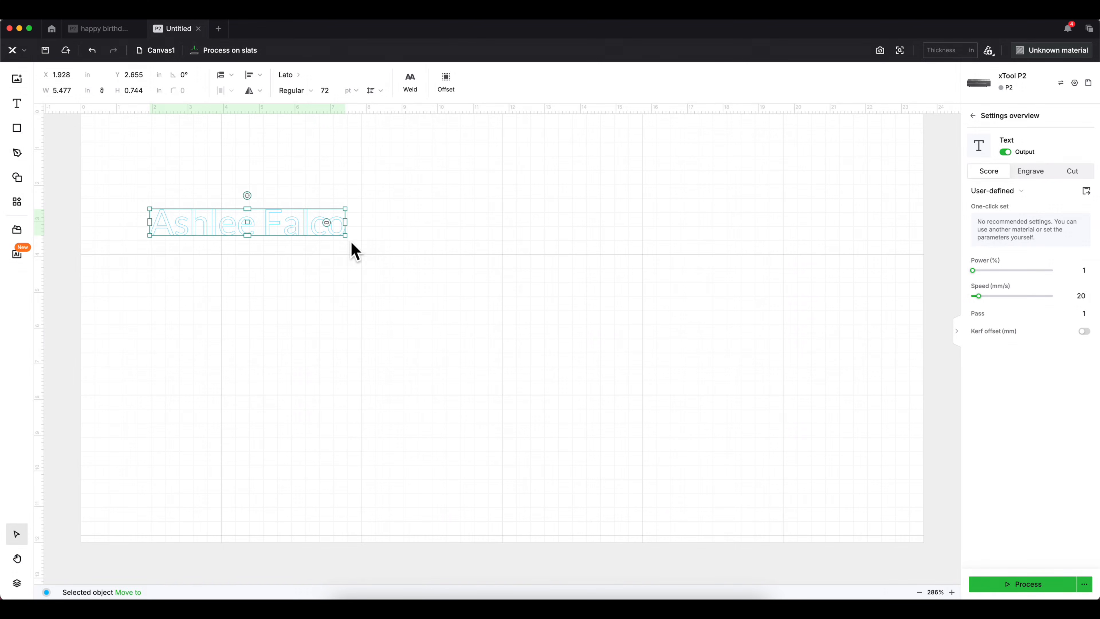
drag(346, 238, 590, 313)
click(1022, 172)
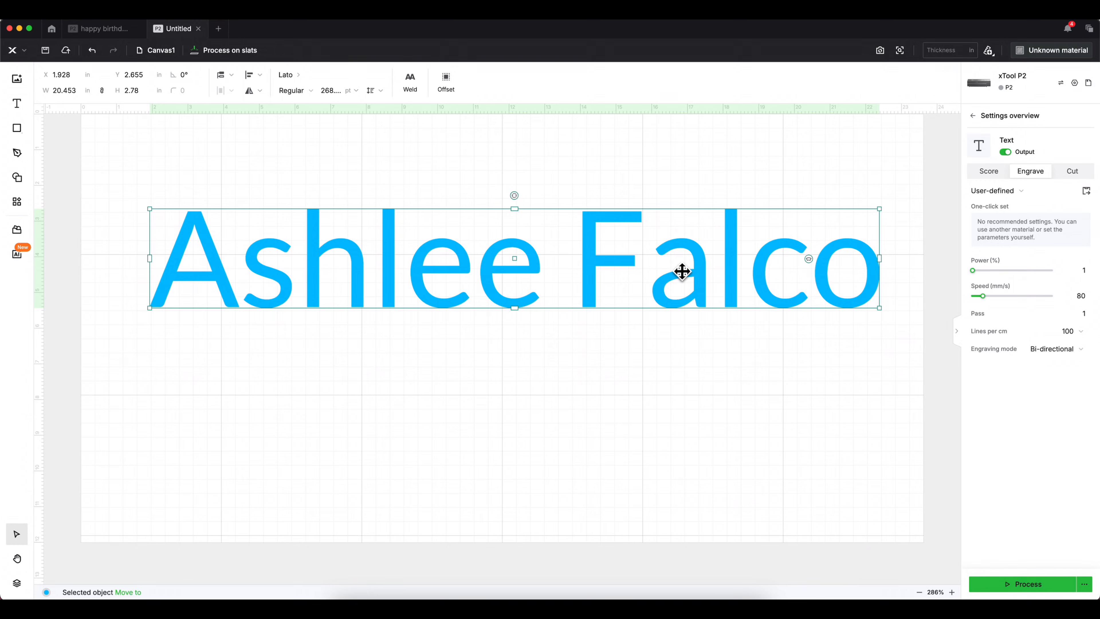
drag(611, 275, 599, 250)
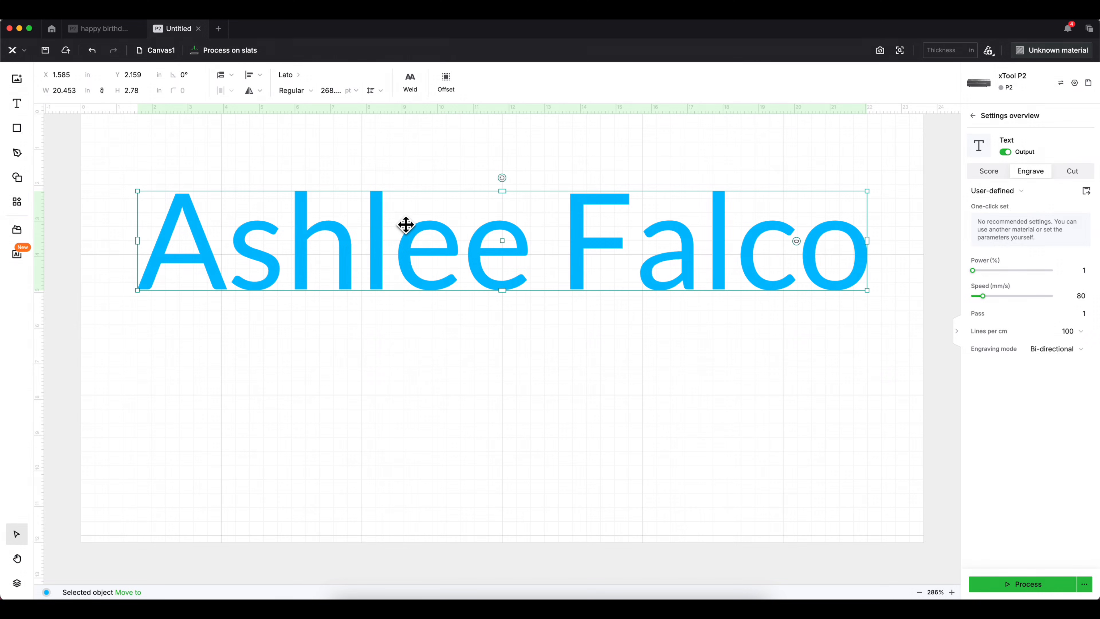
mouse_move(371, 224)
mouse_down()
mouse_move(374, 234)
mouse_move(380, 212)
mouse_up()
right_click(375, 208)
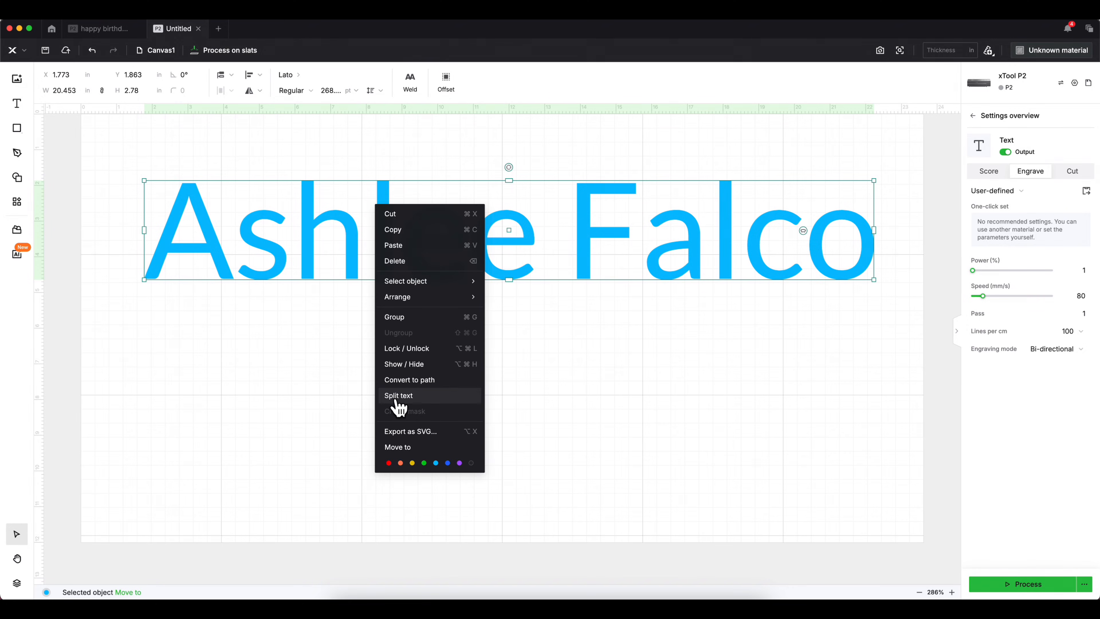
click(398, 396)
click(400, 342)
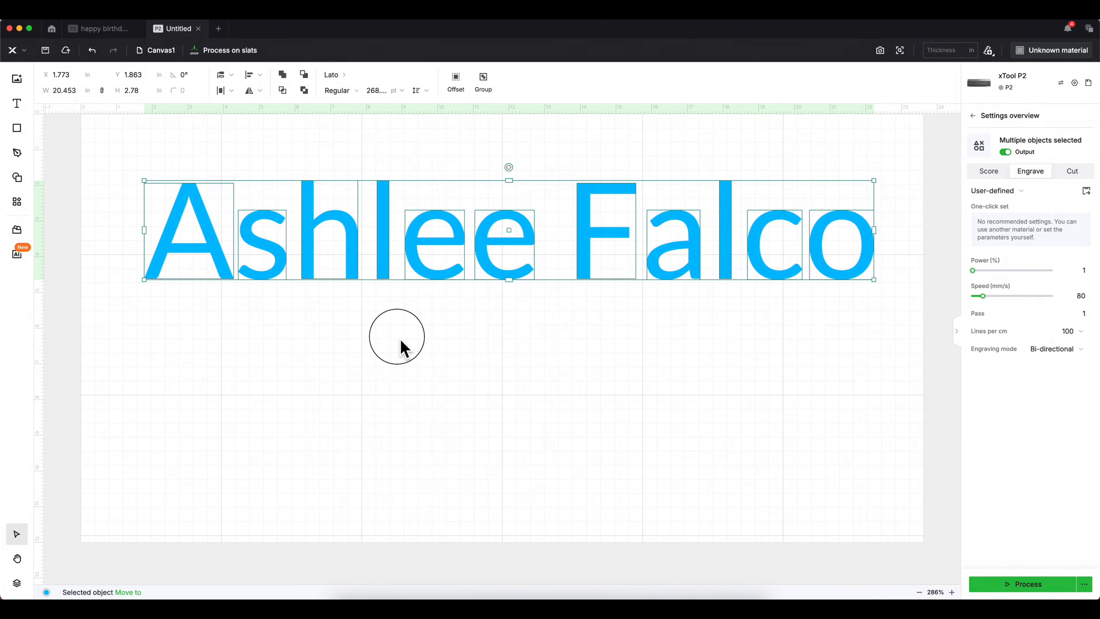
click(310, 260)
click(390, 251)
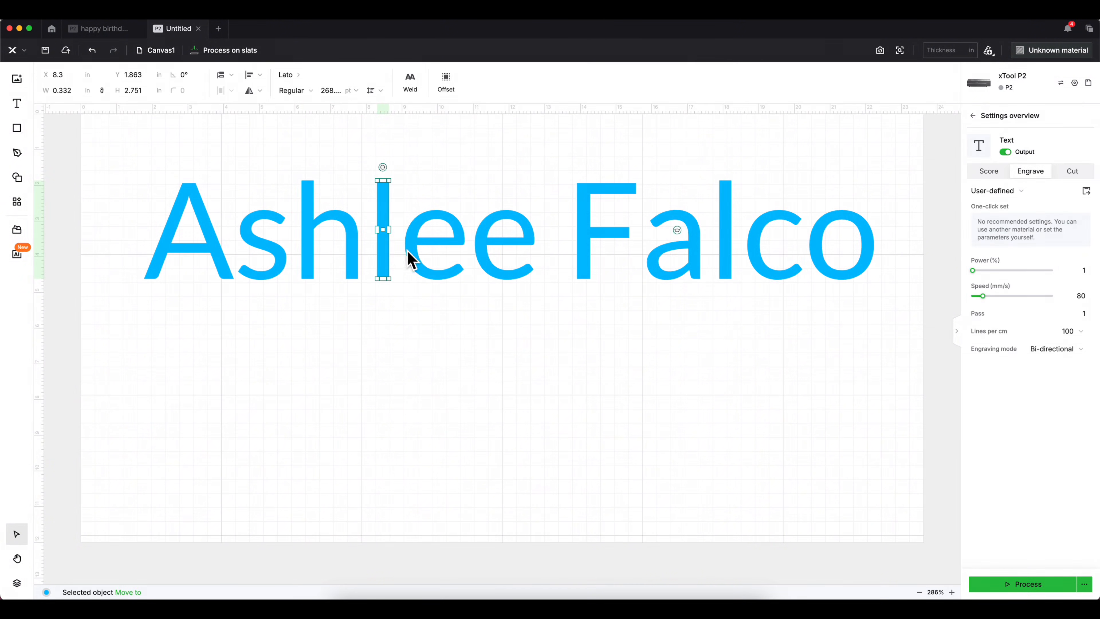
click(419, 253)
click(523, 250)
click(585, 236)
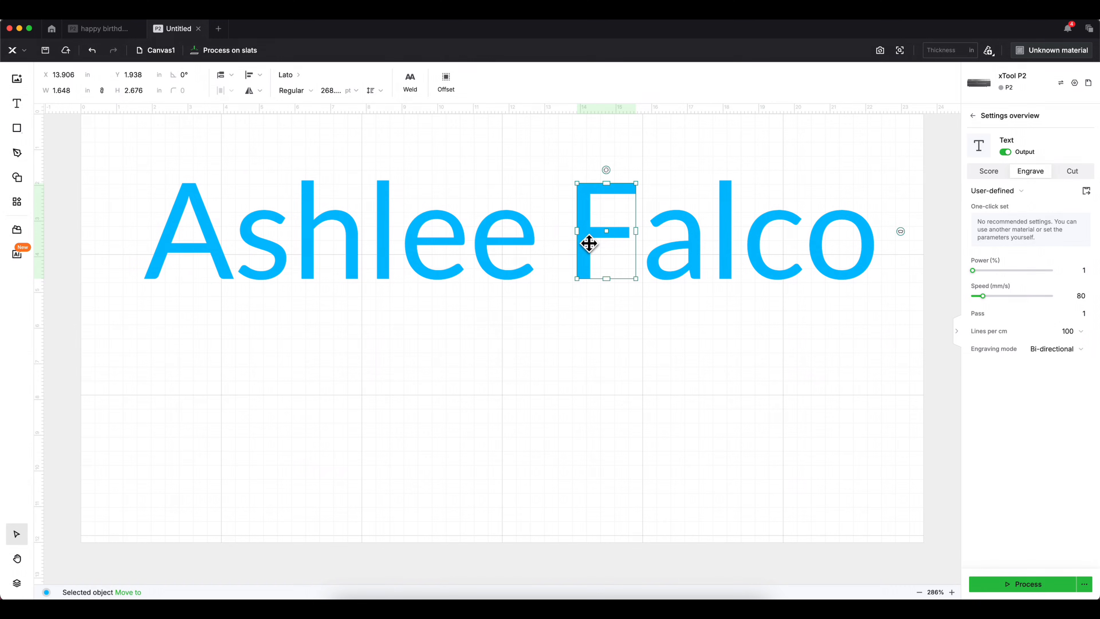
click(680, 256)
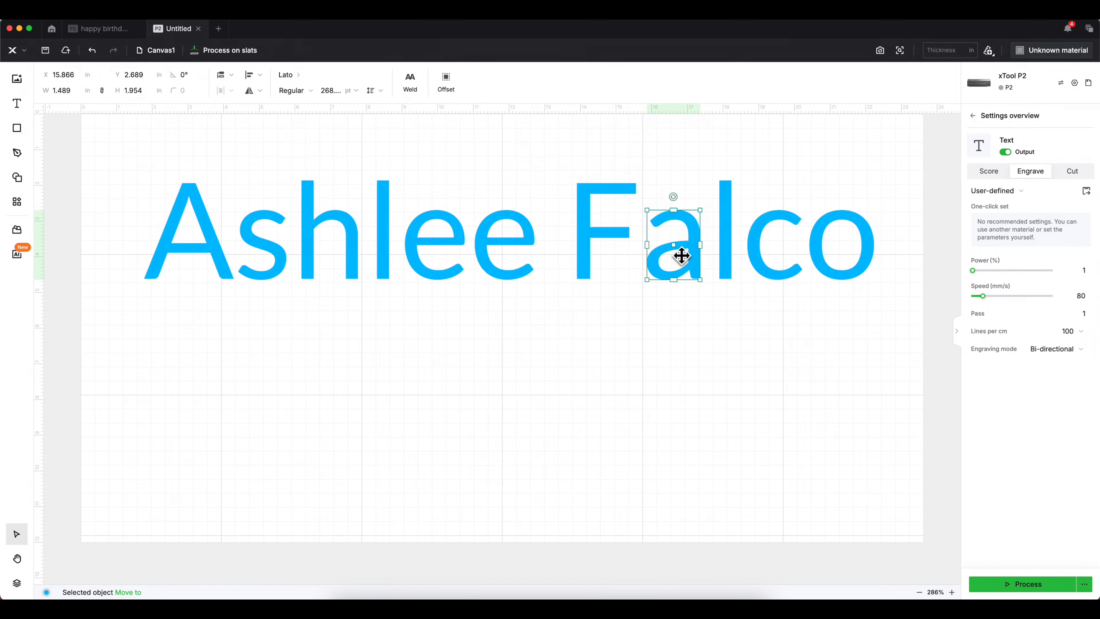
click(730, 253)
click(767, 258)
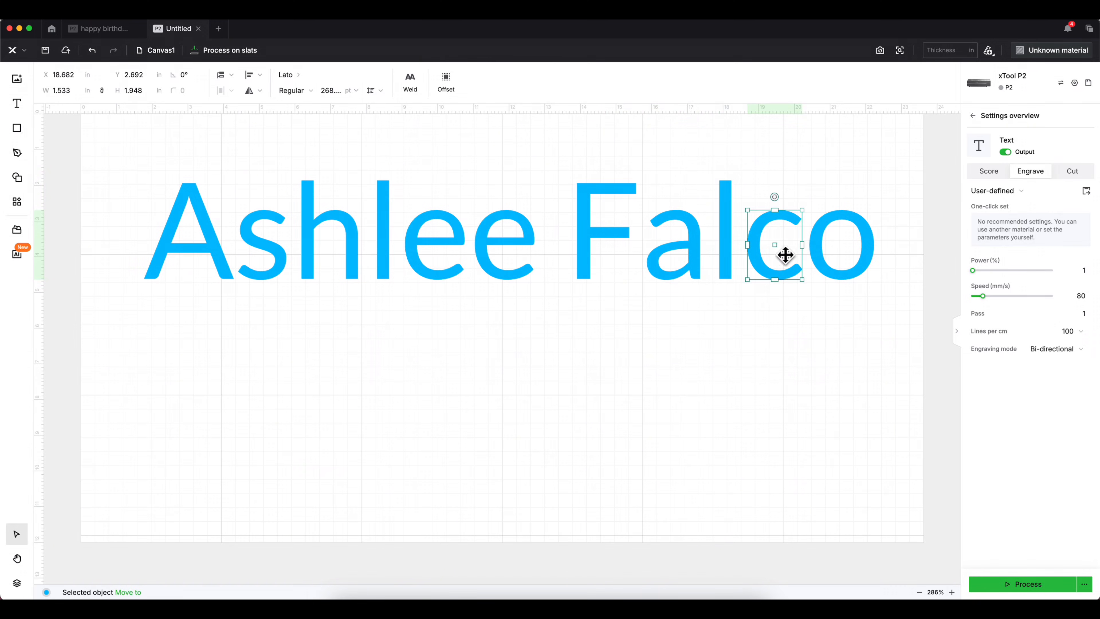
click(827, 253)
click(695, 259)
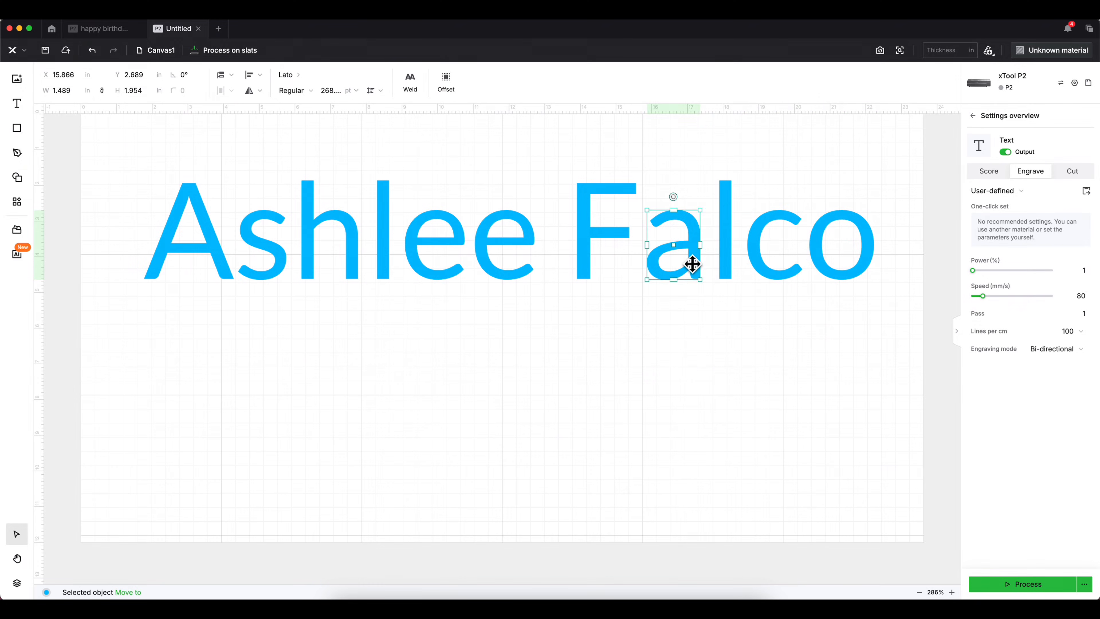
click(584, 260)
click(508, 257)
click(433, 252)
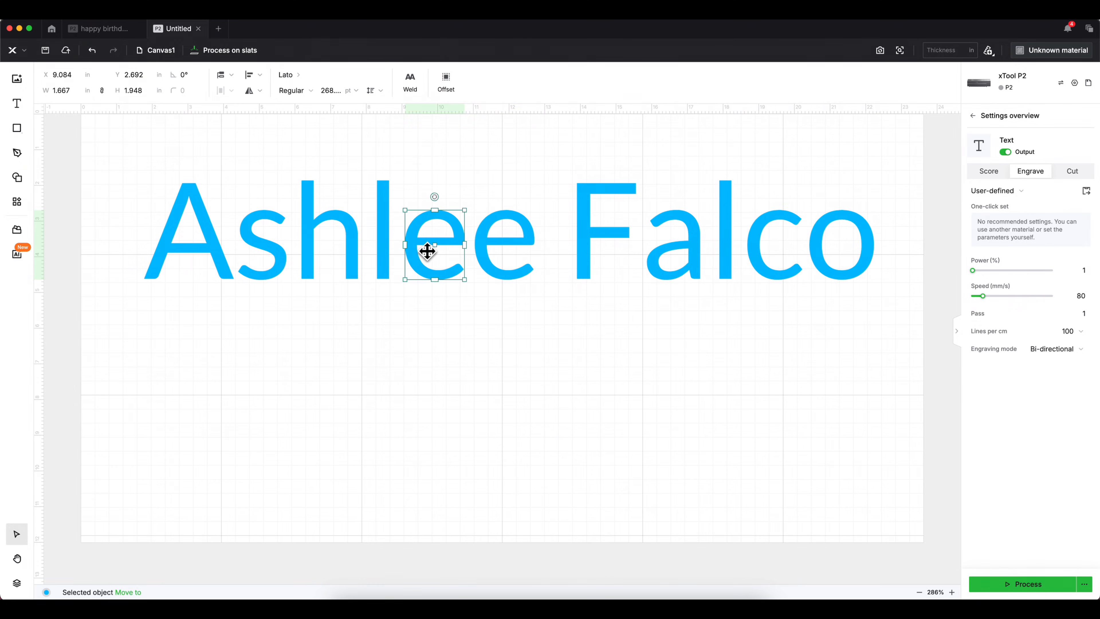
click(383, 259)
click(355, 260)
click(276, 264)
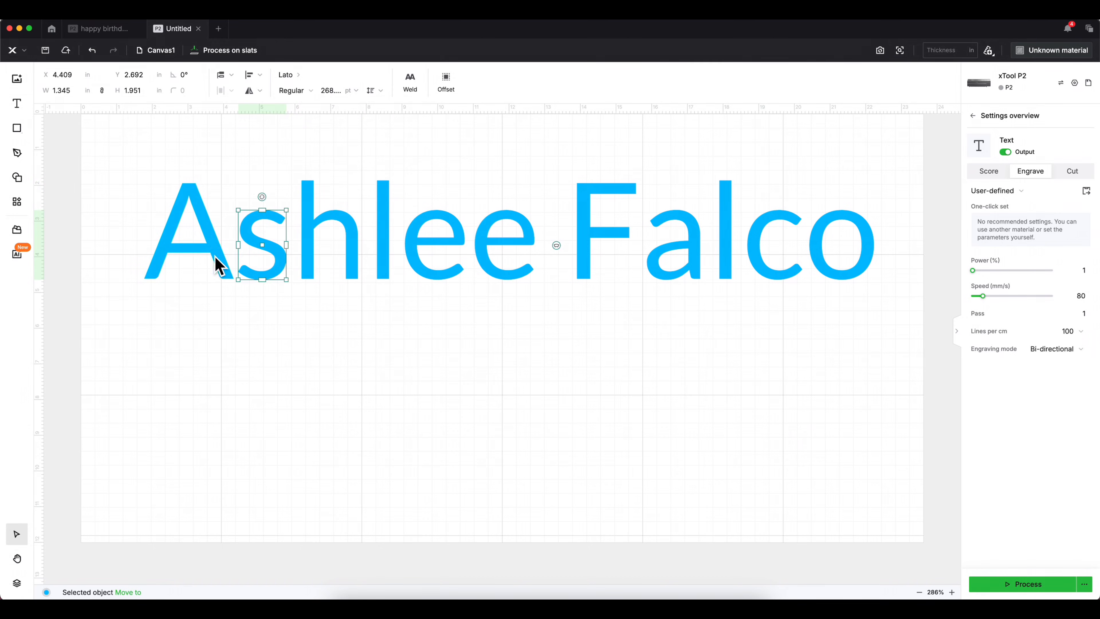
click(214, 260)
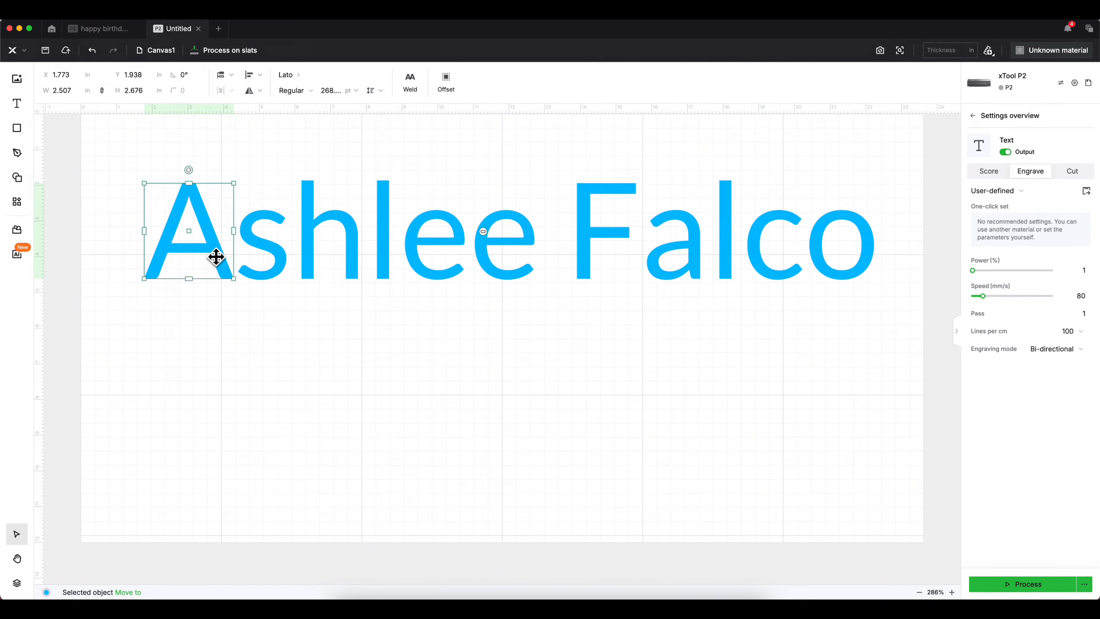
click(274, 255)
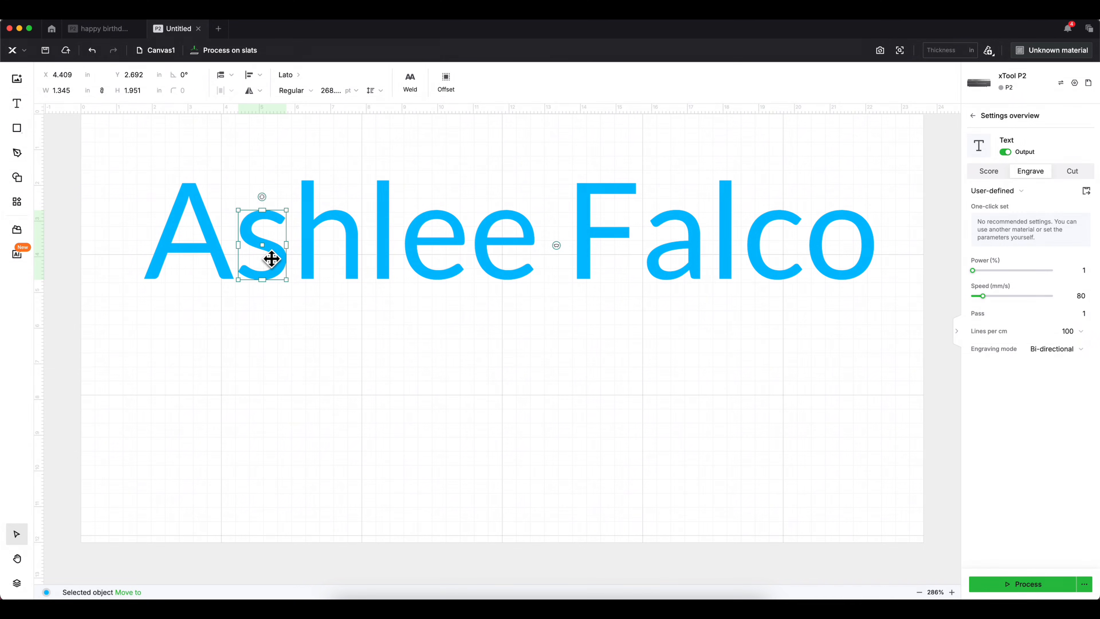
- Drop the A below the name, append 'b,khg,g' to read 'Ab,khg,g', and shift it right
drag(196, 250, 202, 387)
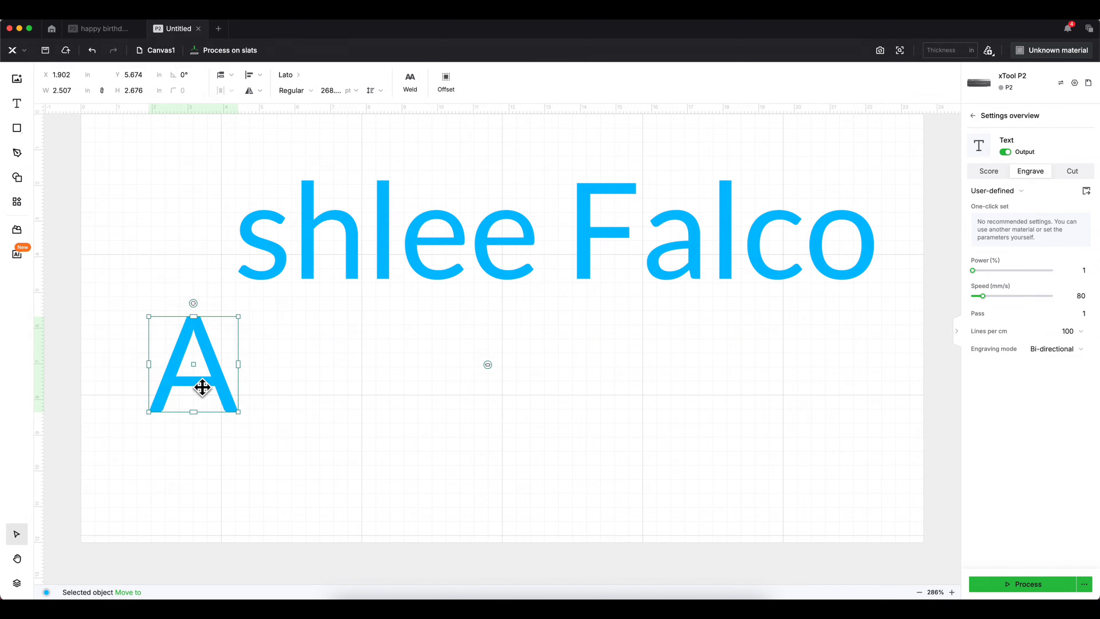
double_click(199, 386)
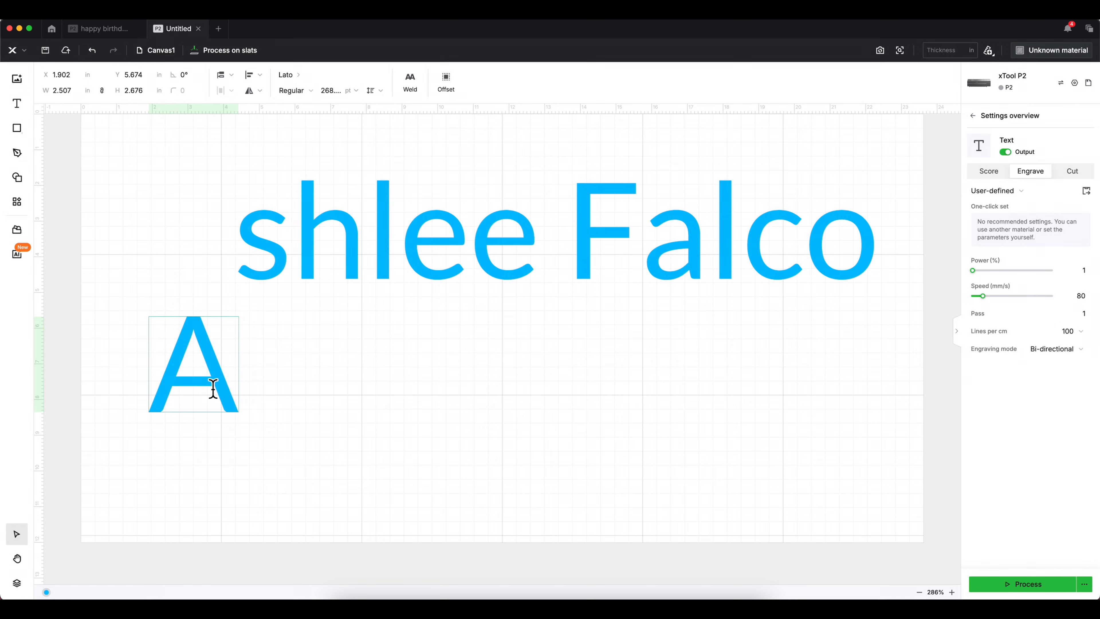
text(b,khg,g)
key(Escape)
drag(241, 381, 501, 388)
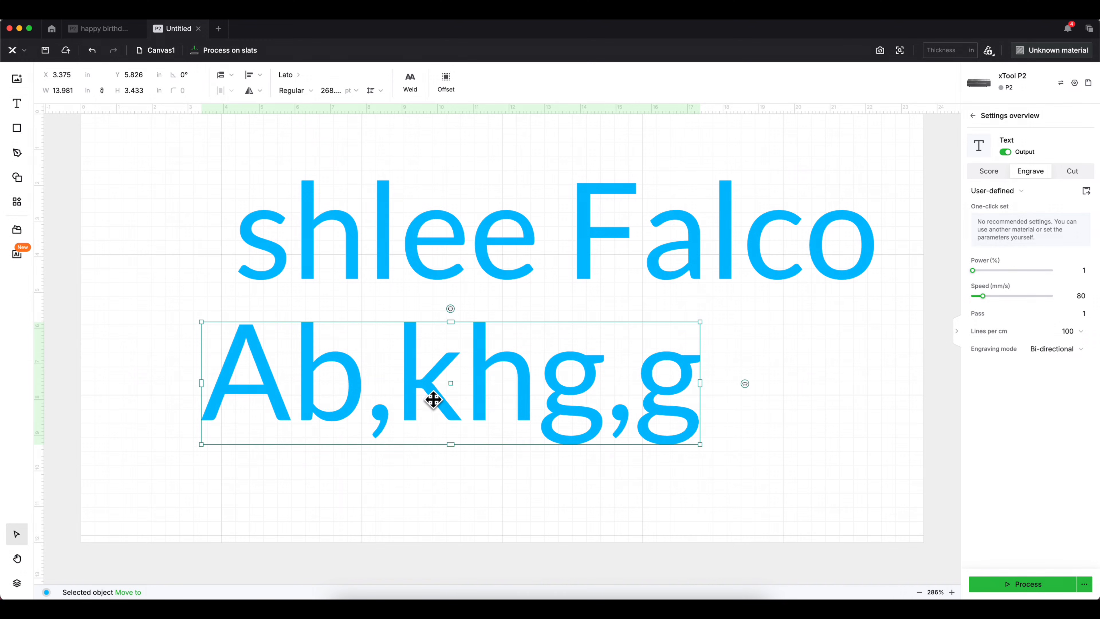
- Split the 'Ab,khg,g' text into separate letters and check the h, g and comma individually
right_click(415, 368)
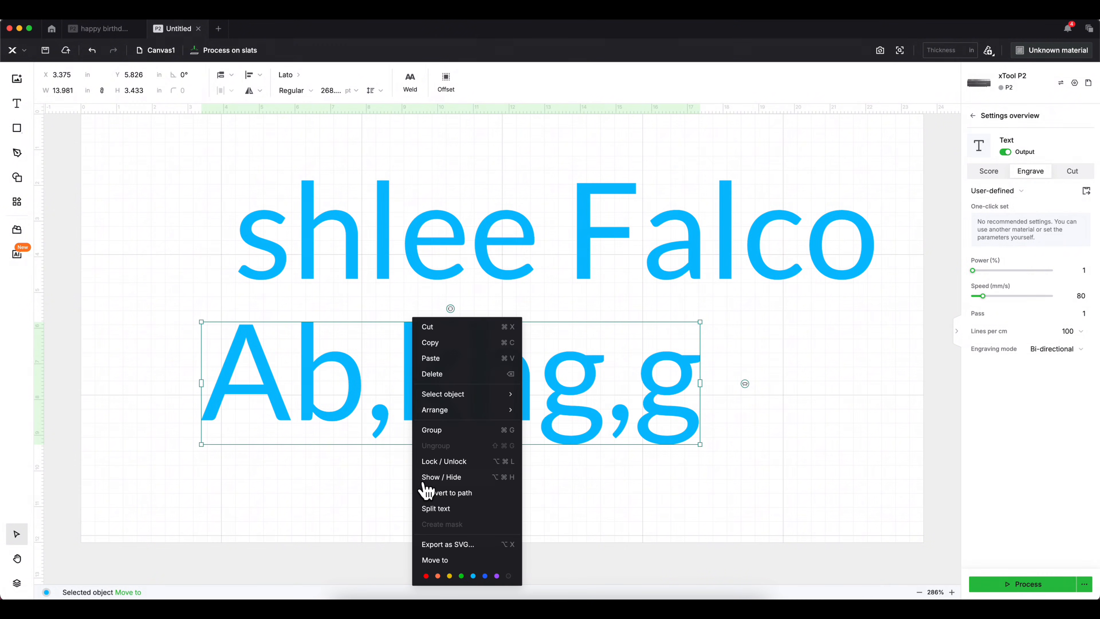
click(441, 511)
click(422, 434)
click(536, 399)
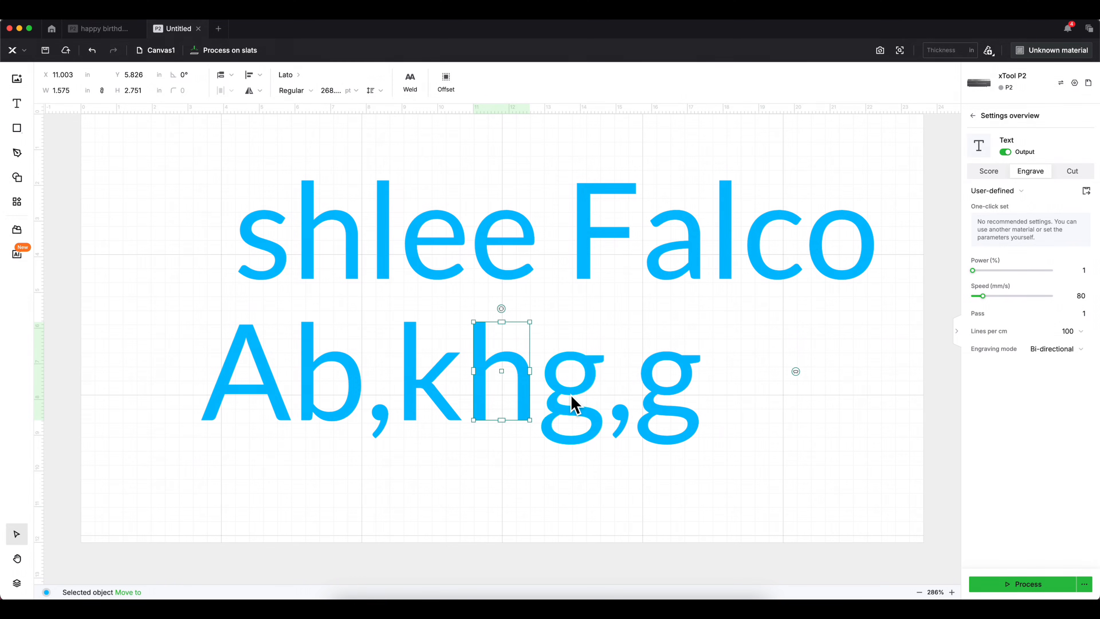
click(574, 400)
click(623, 417)
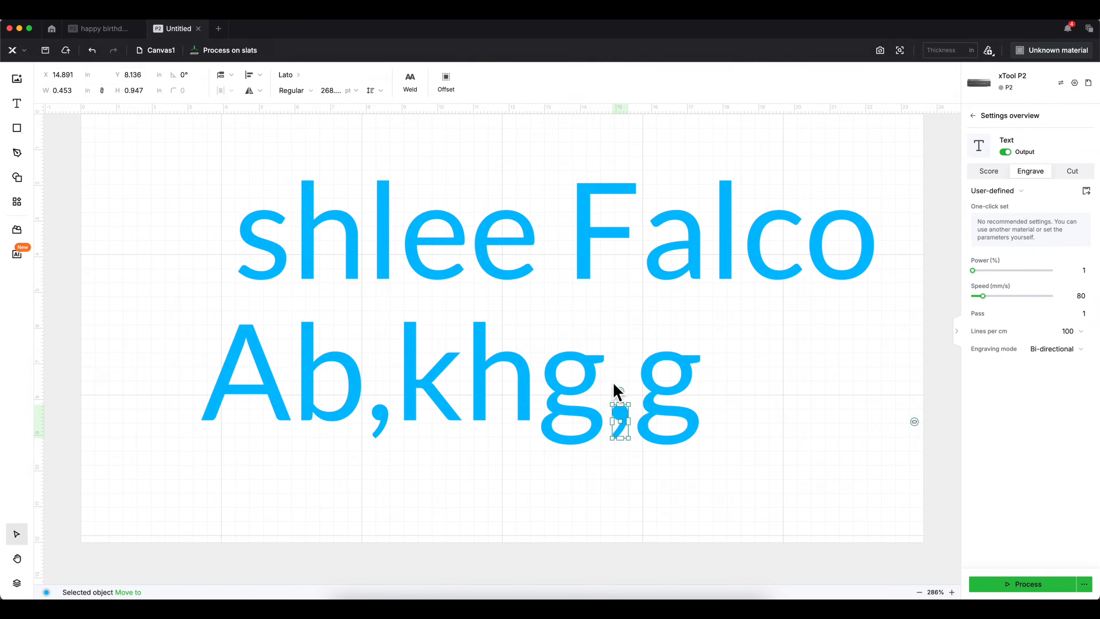
- Nudge the surname's first letter right and click through its other letters to confirm they're separate
click(592, 284)
drag(581, 267, 597, 267)
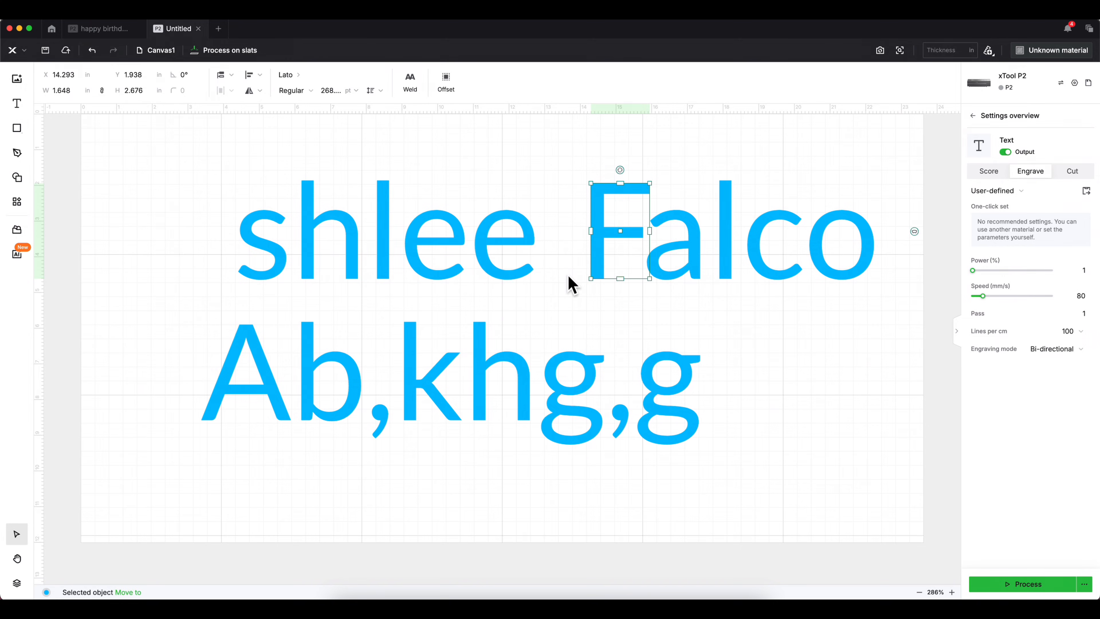
click(329, 438)
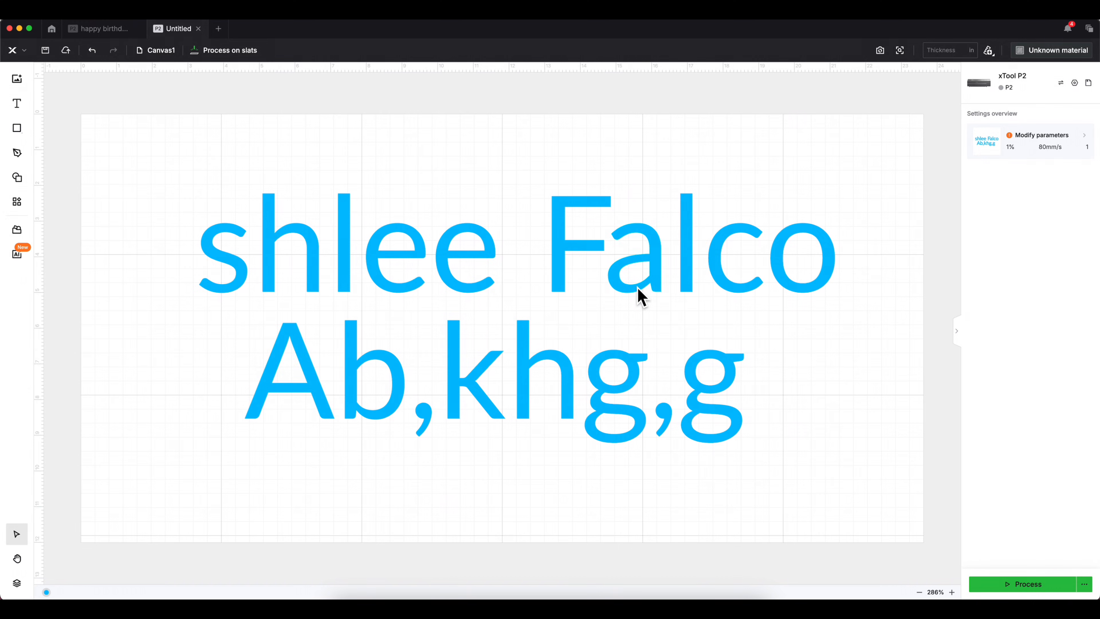
click(628, 289)
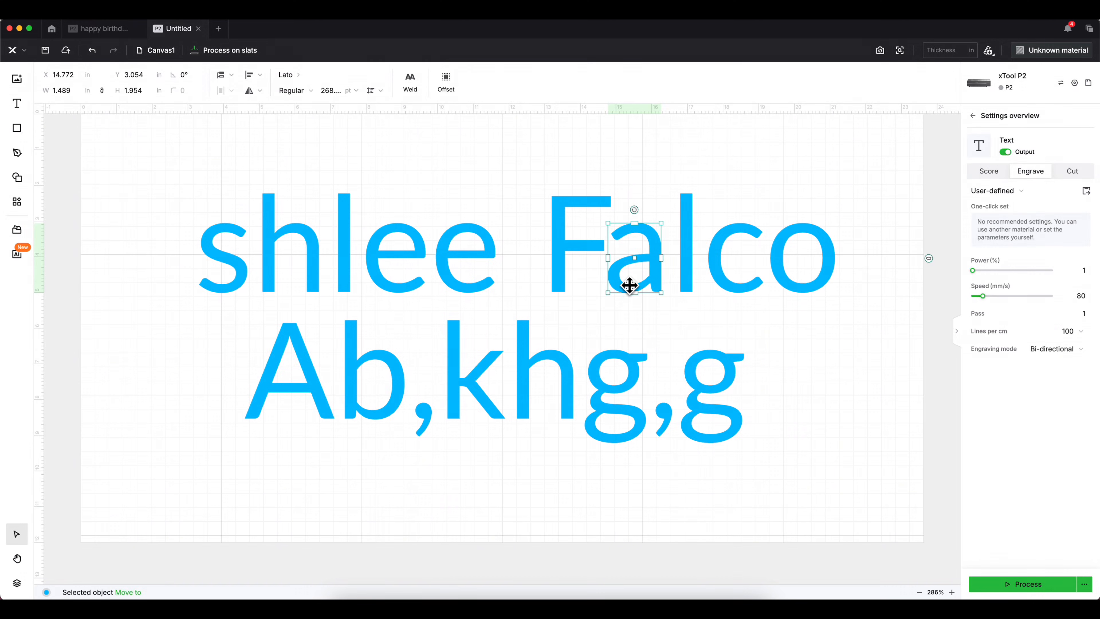
click(628, 285)
click(798, 245)
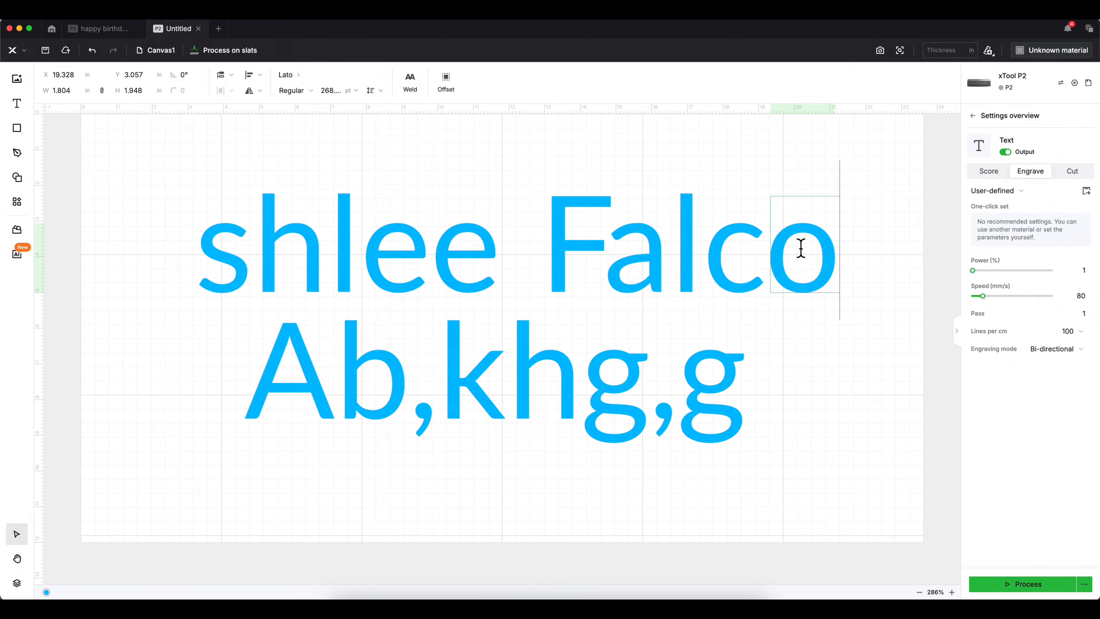
click(643, 252)
click(643, 251)
click(562, 239)
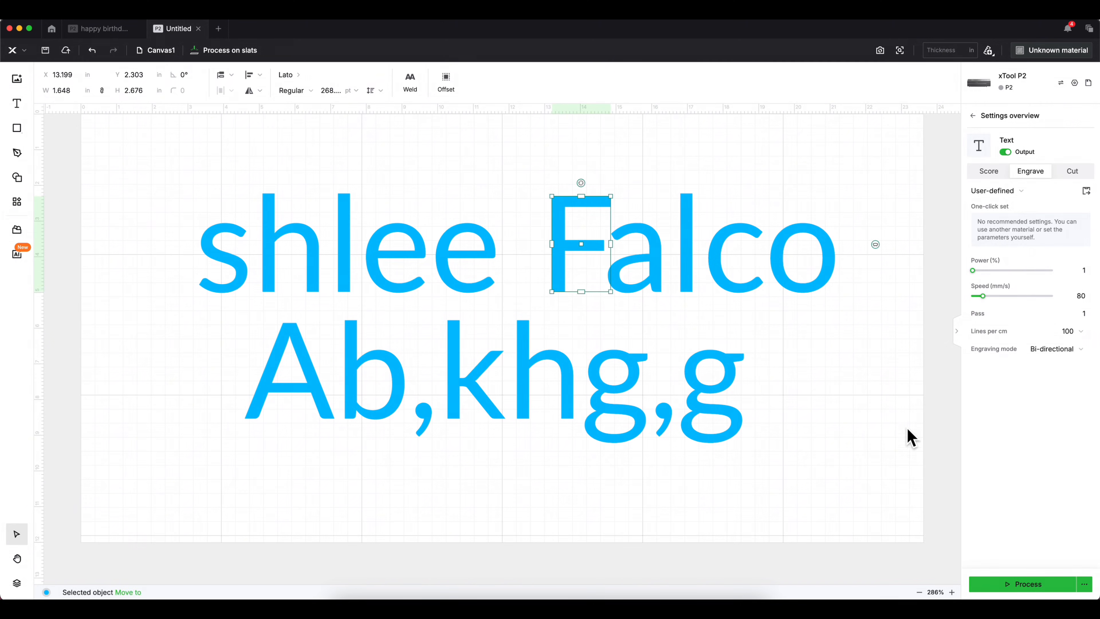
click(896, 440)
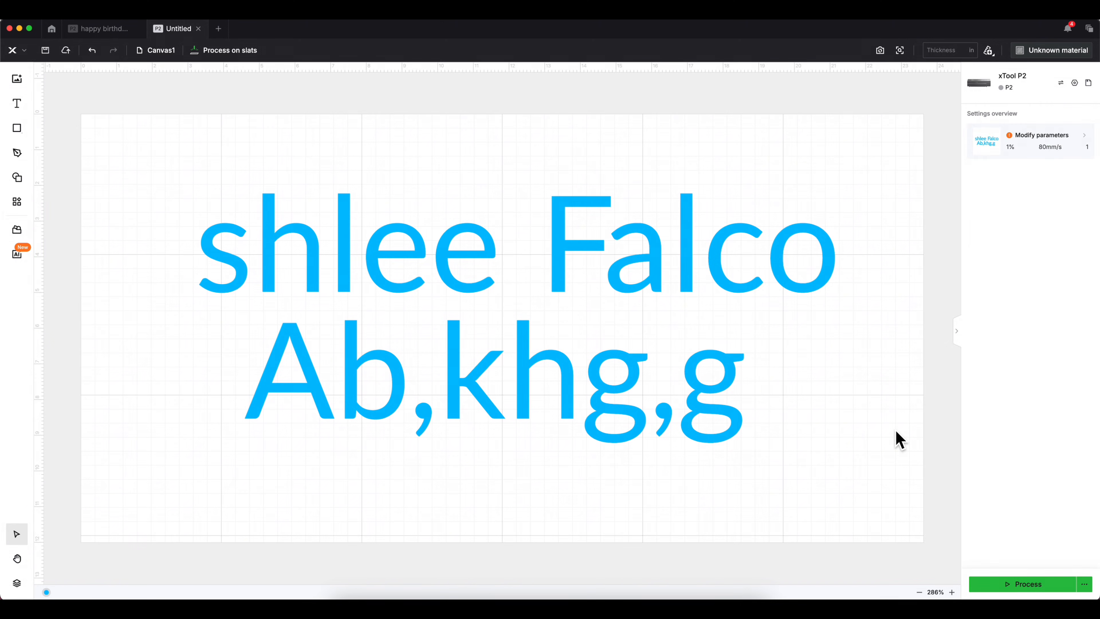
click(731, 290)
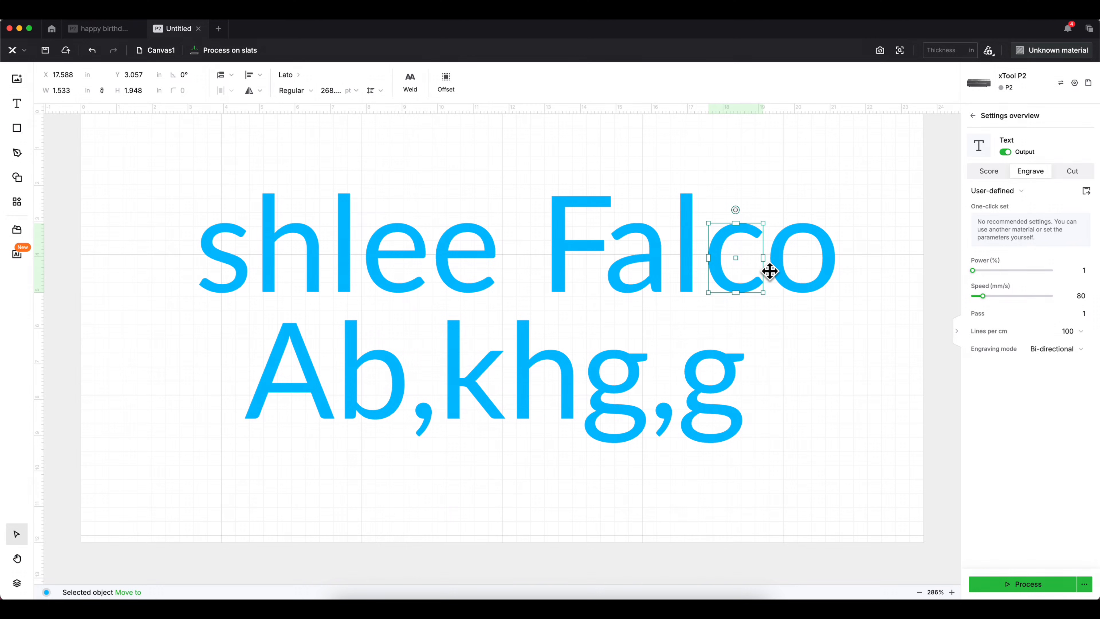
click(886, 468)
- Marquee-select every letter on both lines and convert them all to paths, then pick the k
drag(878, 456, 115, 116)
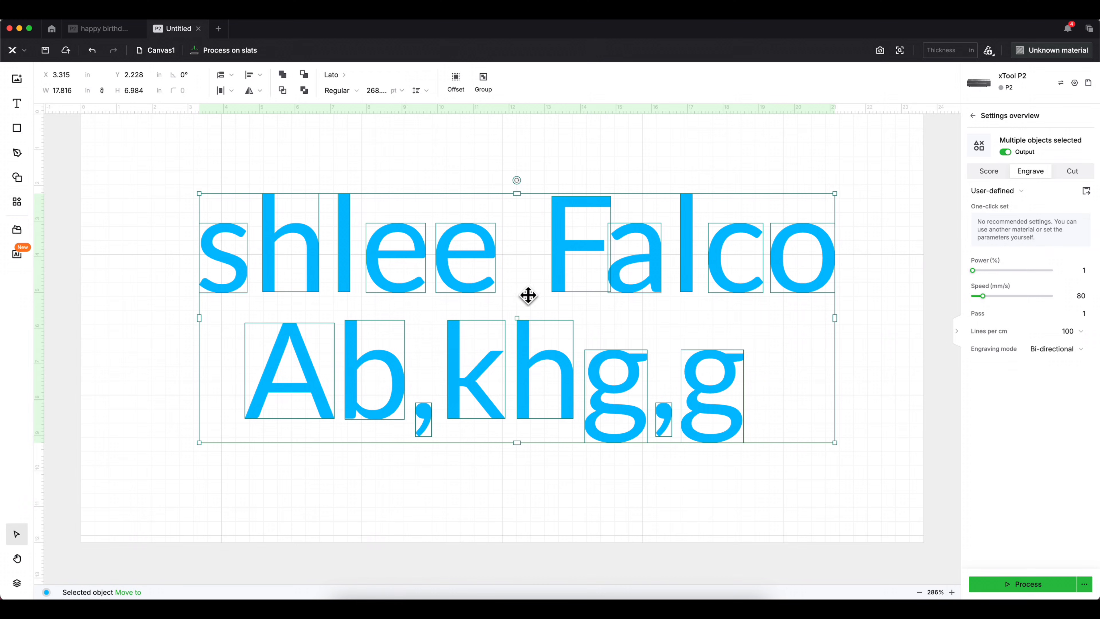
right_click(478, 248)
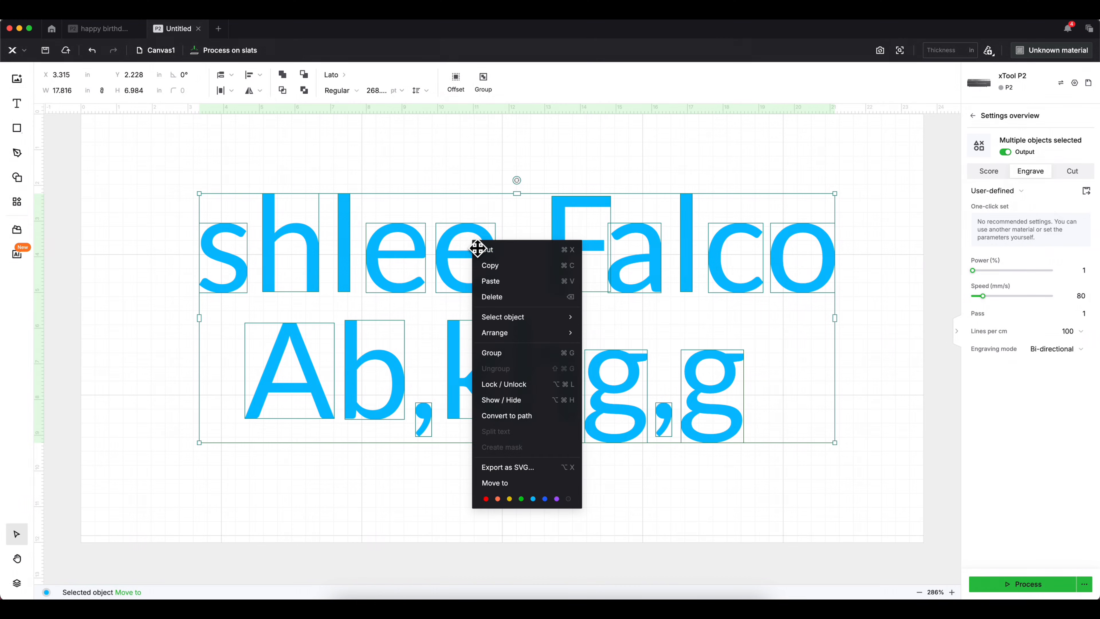
click(493, 416)
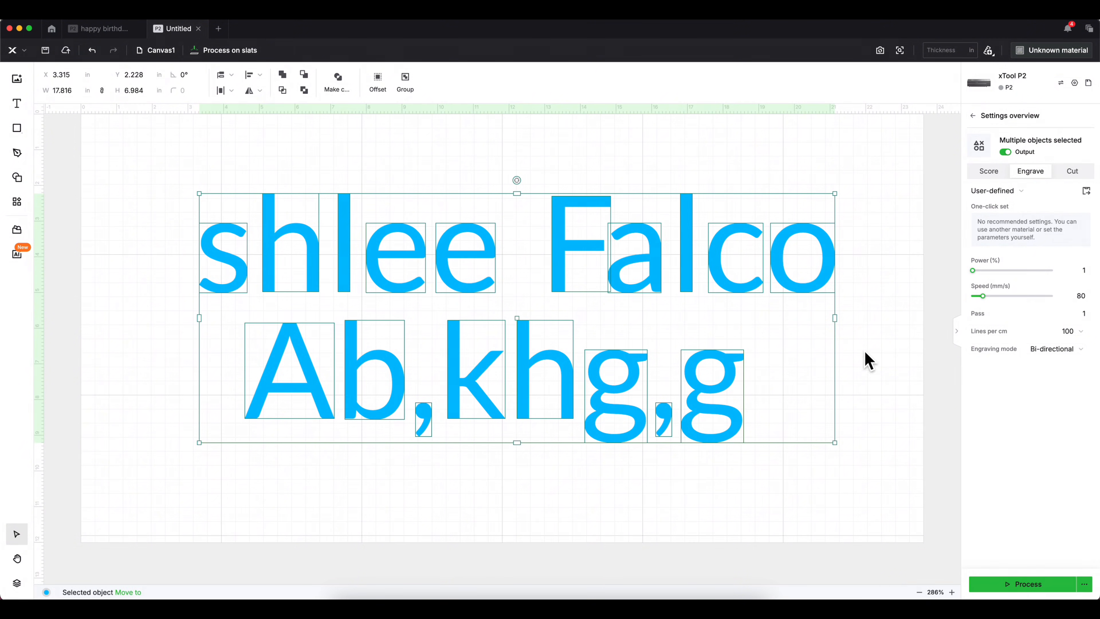
click(550, 483)
- Zoom in on the k and drag its inner corner nodes right into a wedge
double_click(478, 385)
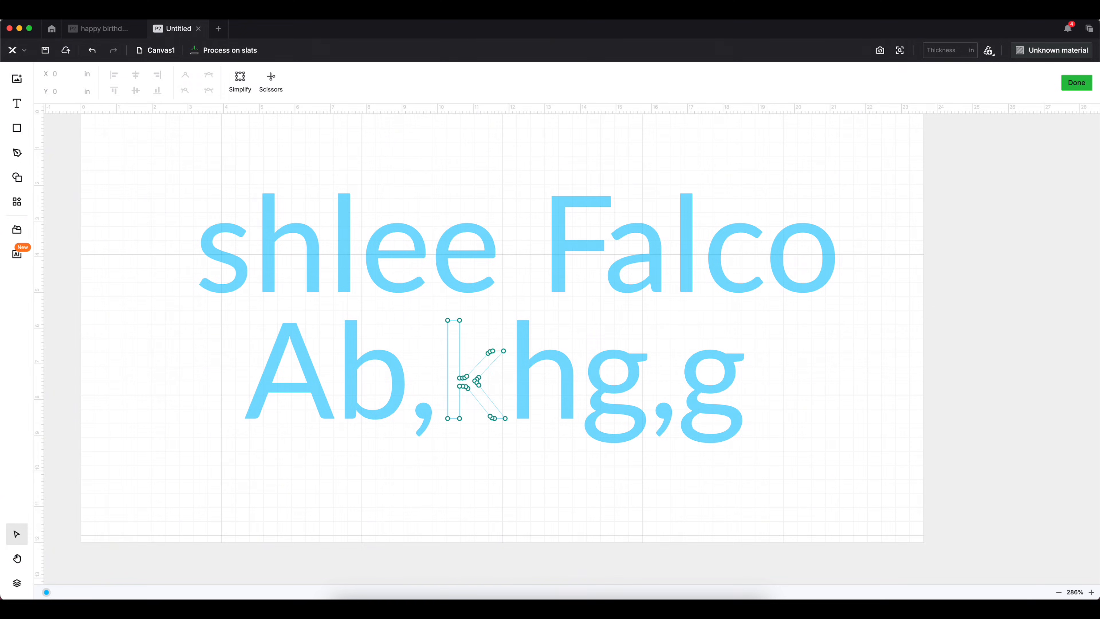
click(1090, 591)
click(1091, 592)
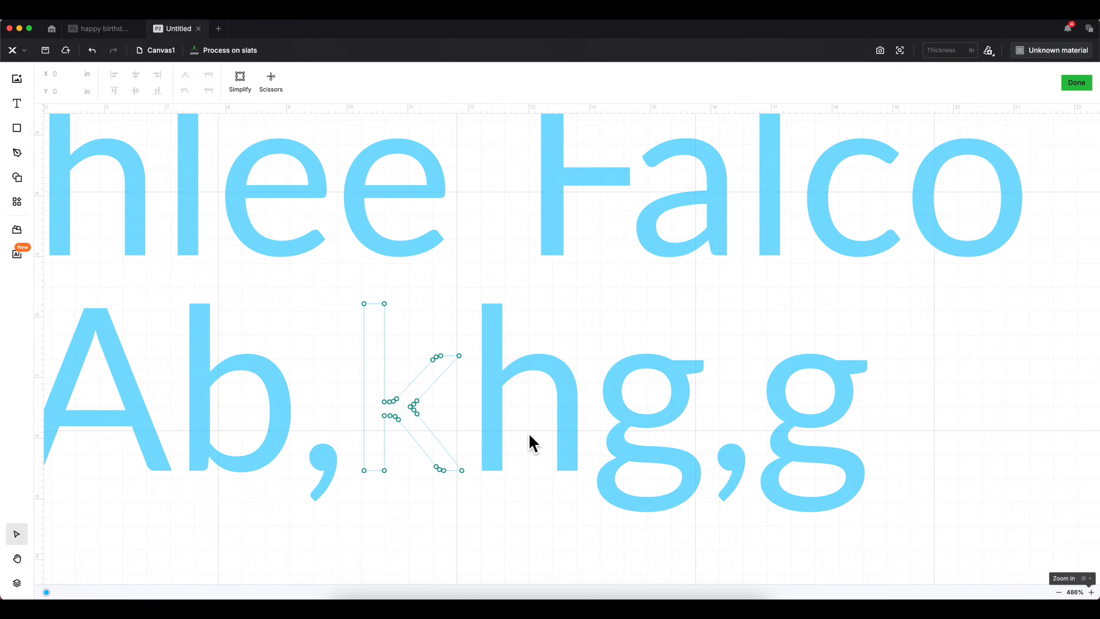
click(415, 406)
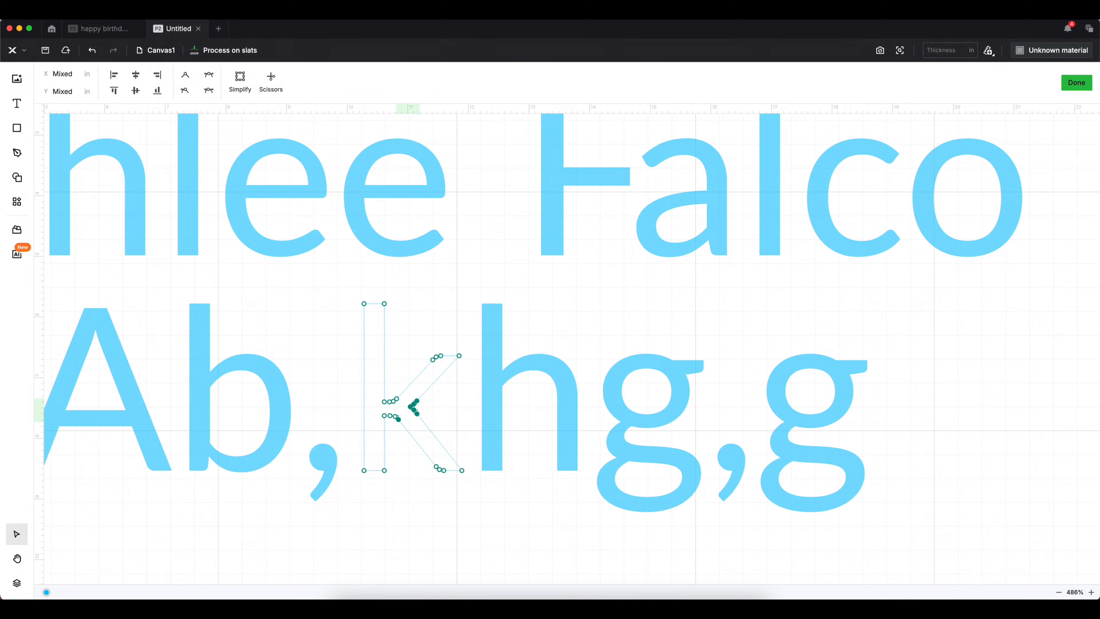
drag(437, 428, 539, 414)
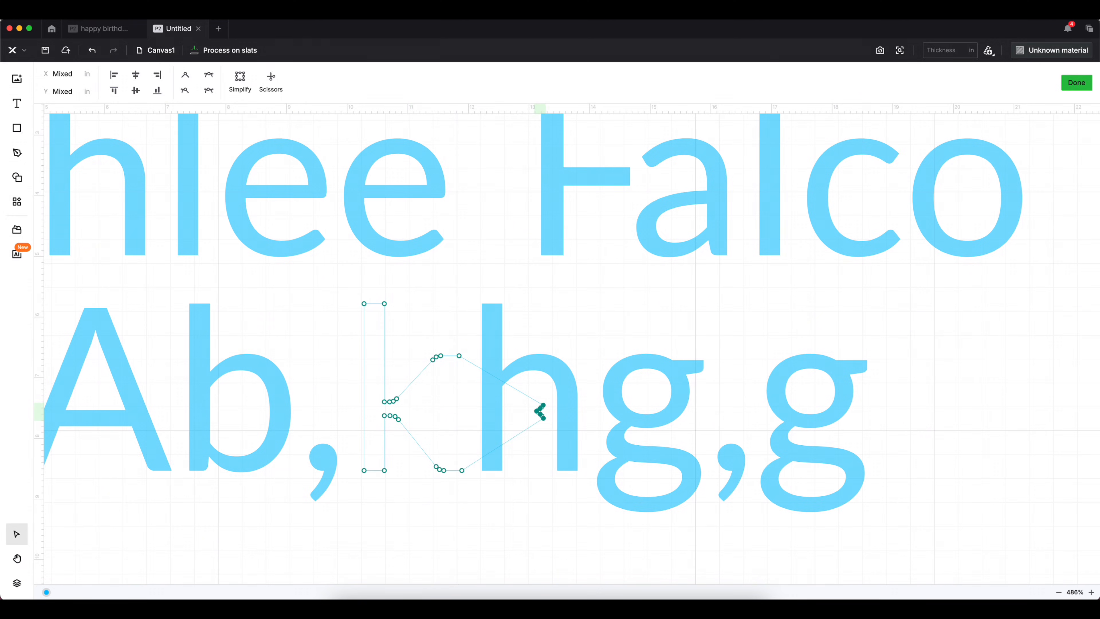
click(1080, 85)
- Move the k below the second line and reopen its nodes to select the right tip
drag(441, 411, 433, 566)
scroll(432, 529, down, 5)
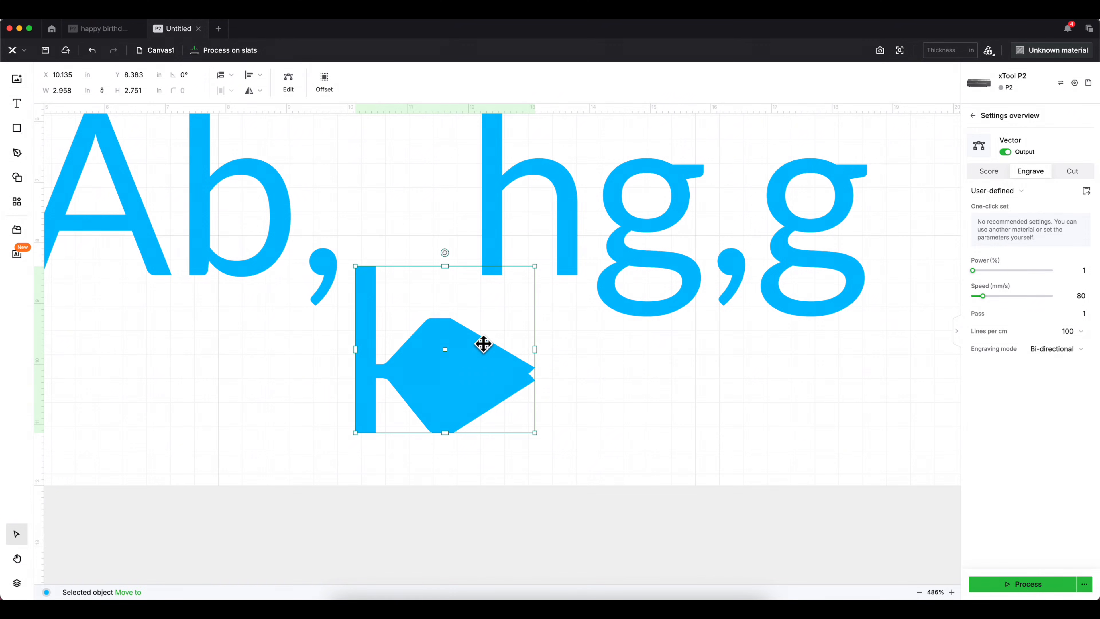
double_click(478, 358)
drag(560, 400, 418, 376)
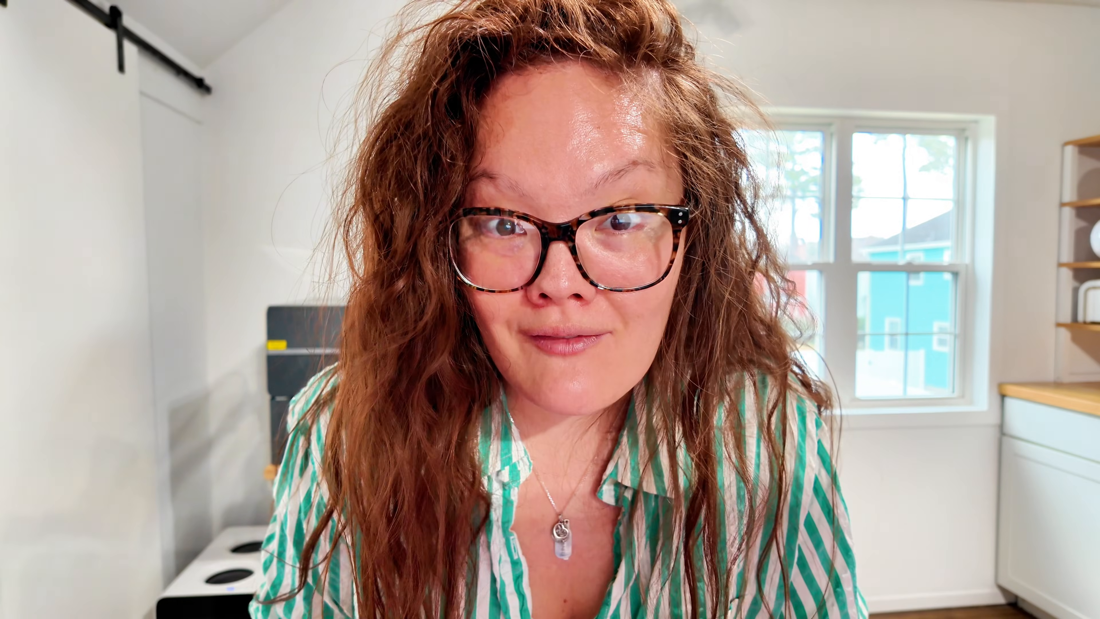